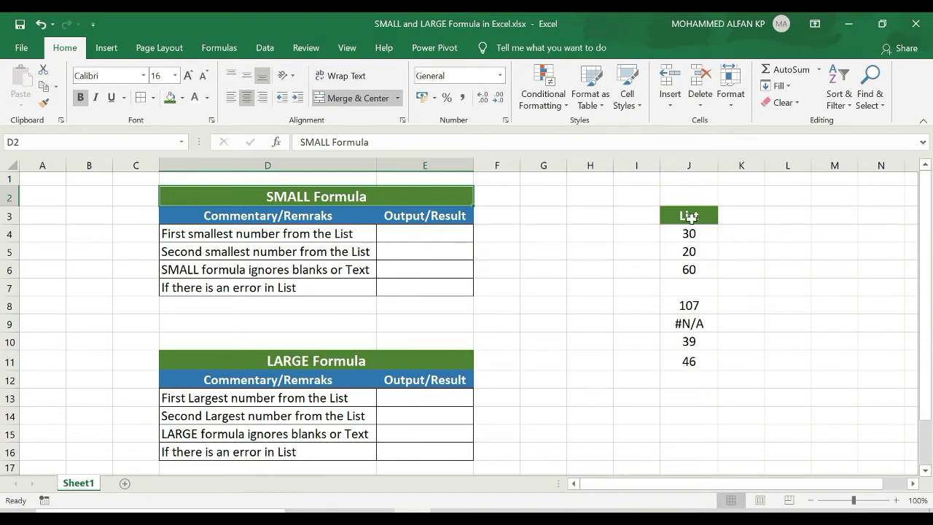
Step: Inspect the List's header, its blank entry and its #N/A error
{"action": "left_click", "coordinate": [692, 288]}
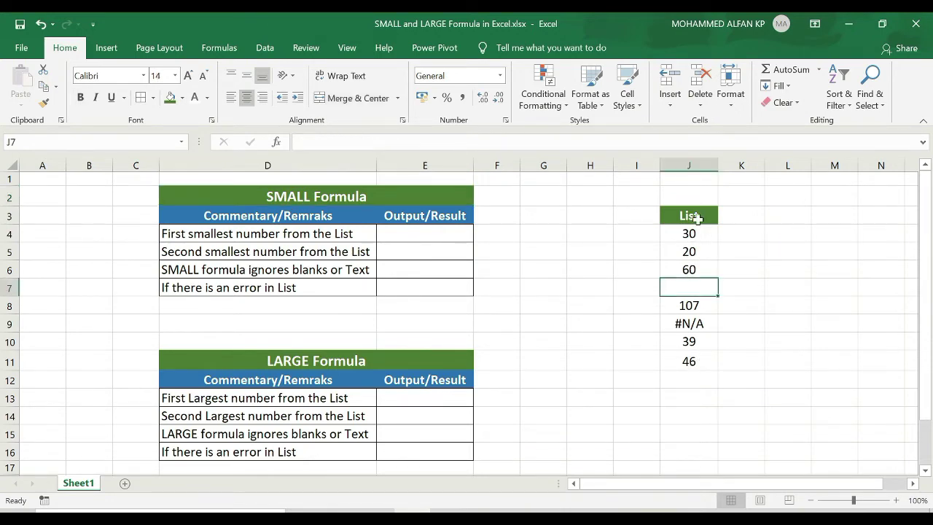
{"action": "left_click", "coordinate": [693, 214]}
{"action": "left_click", "coordinate": [699, 288]}
{"action": "left_click", "coordinate": [703, 325]}
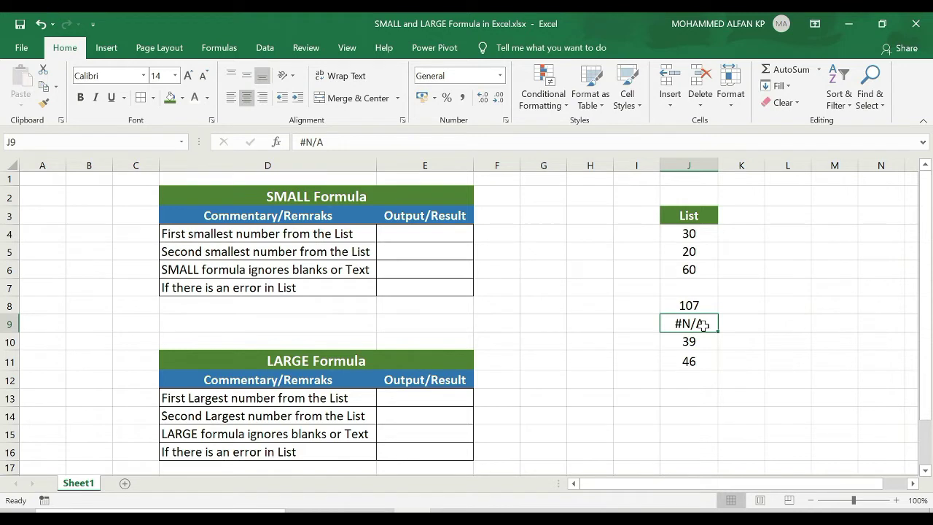
Step: Enter =SMALL(J4:J6,1) in E4 so it returns 20
{"action": "left_click", "coordinate": [405, 234]}
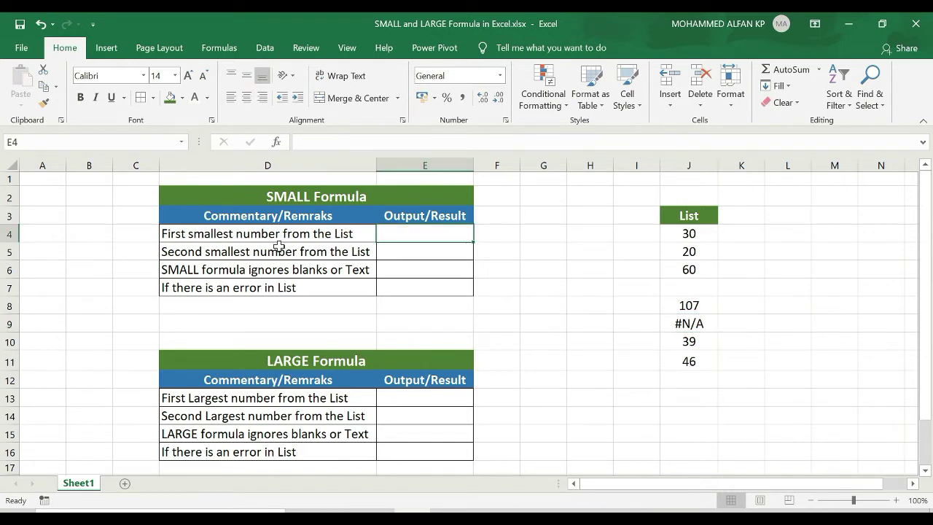
{"action": "type", "text": "=small"}
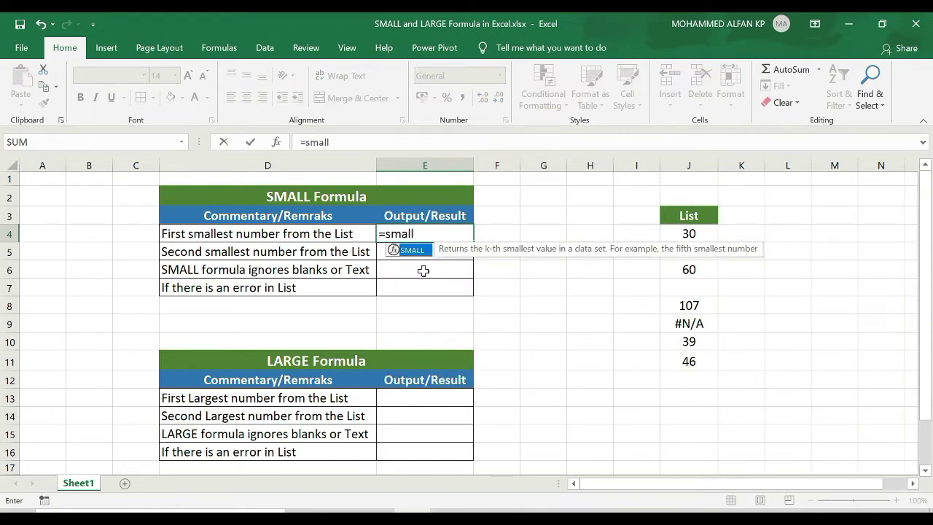
{"action": "type", "text": "("}
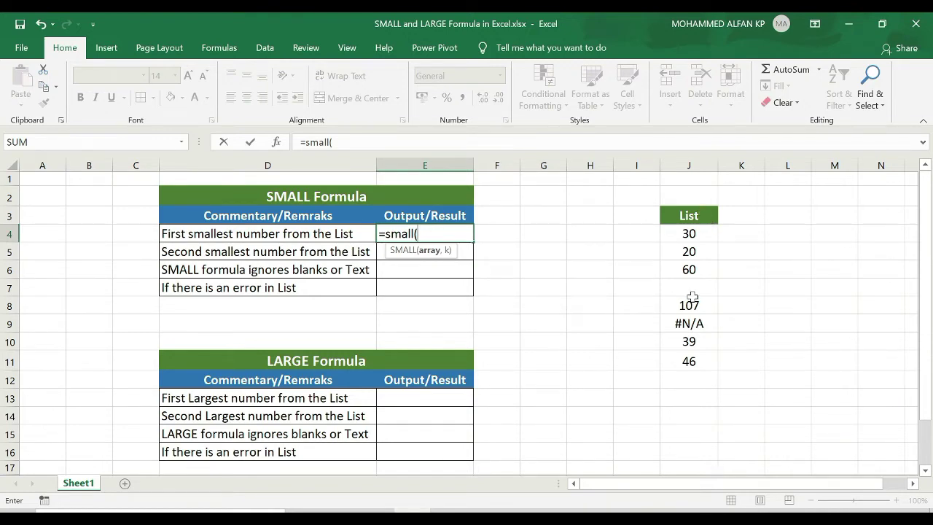
{"action": "left_click", "coordinate": [698, 233]}
{"action": "left_click_drag", "start_coordinate": [697, 233], "coordinate": [697, 269]}
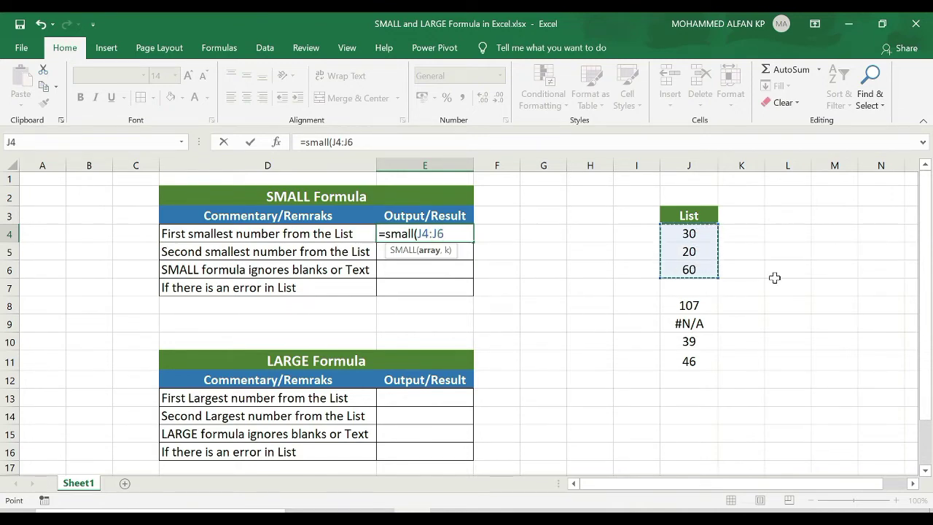
{"action": "type", "text": ",1"}
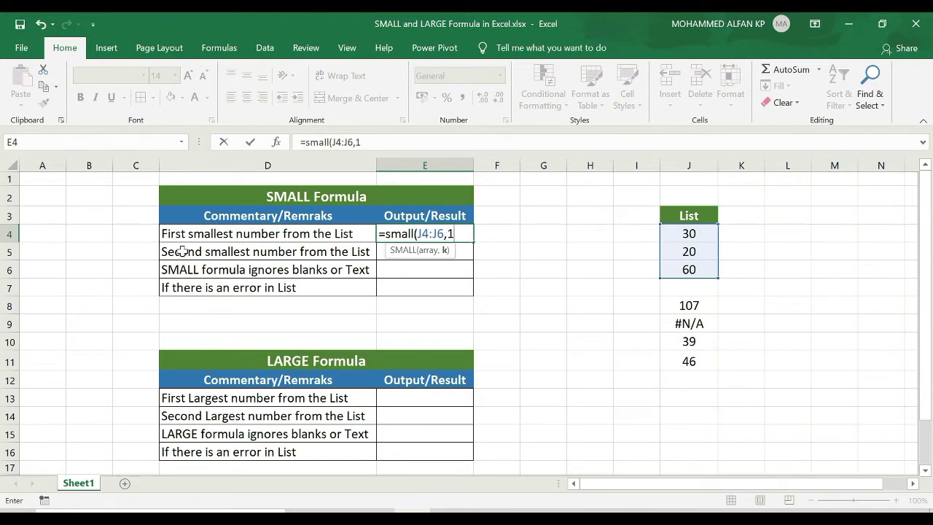
{"action": "key", "text": "Return"}
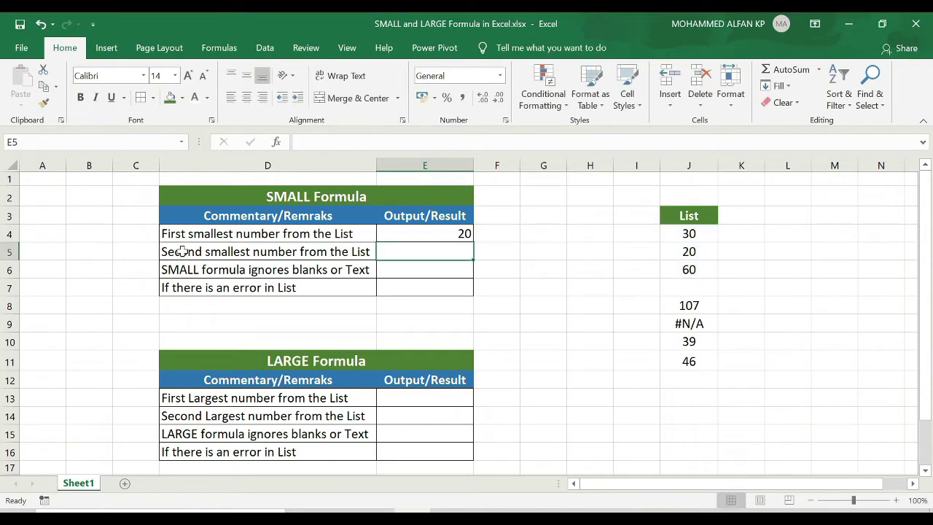
Step: Check E4's J4:J6 range, then enter =SMALL(J4:J6,2) in E5, showing 30
{"action": "left_click", "coordinate": [458, 233]}
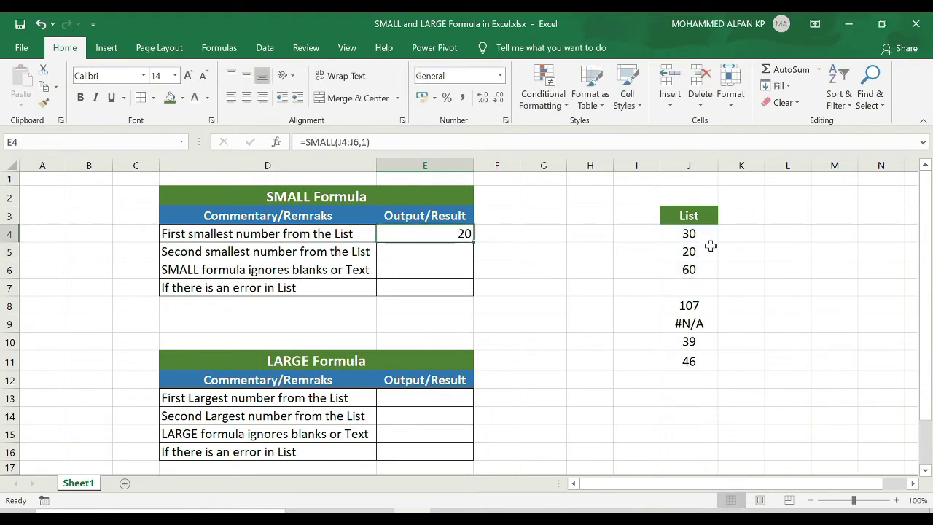
{"action": "left_click_drag", "start_coordinate": [699, 232], "coordinate": [702, 267]}
{"action": "left_click", "coordinate": [425, 252]}
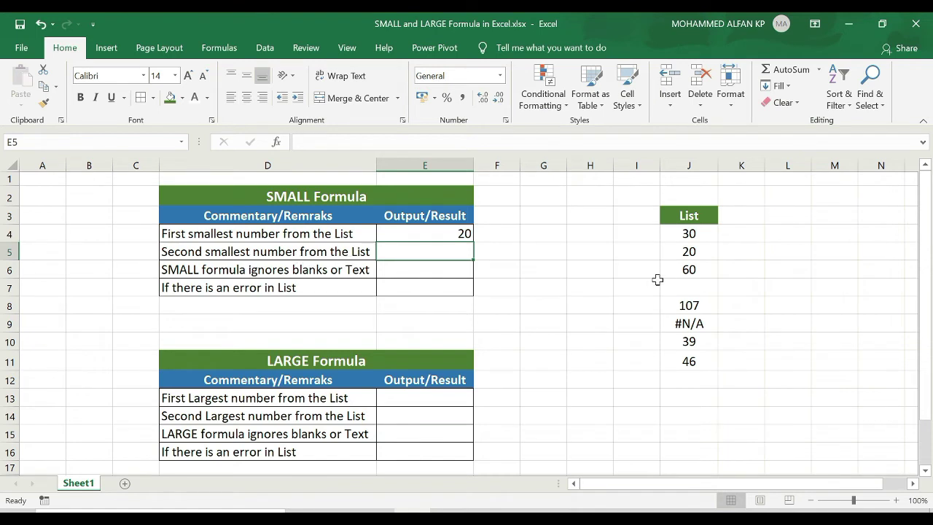
{"action": "type", "text": "=small"}
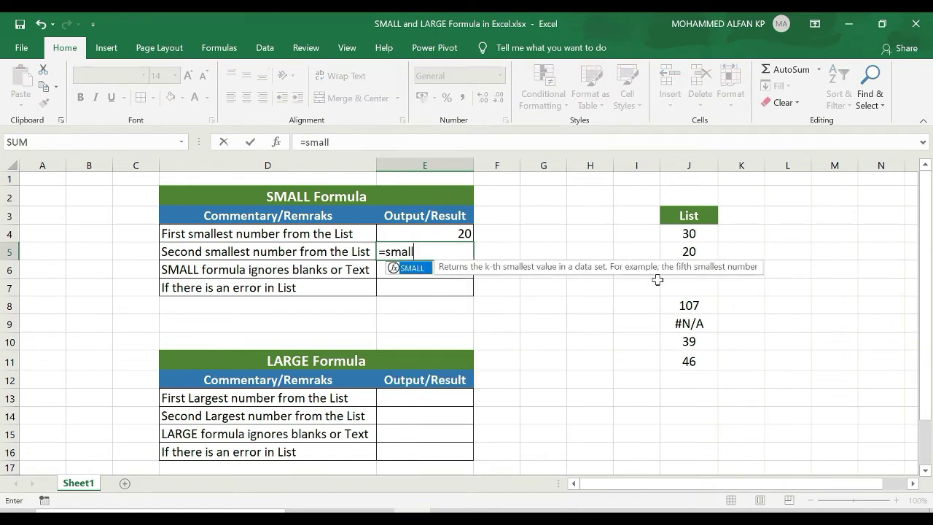
{"action": "type", "text": "("}
{"action": "left_click_drag", "start_coordinate": [693, 235], "coordinate": [698, 269]}
{"action": "type", "text": ",2"}
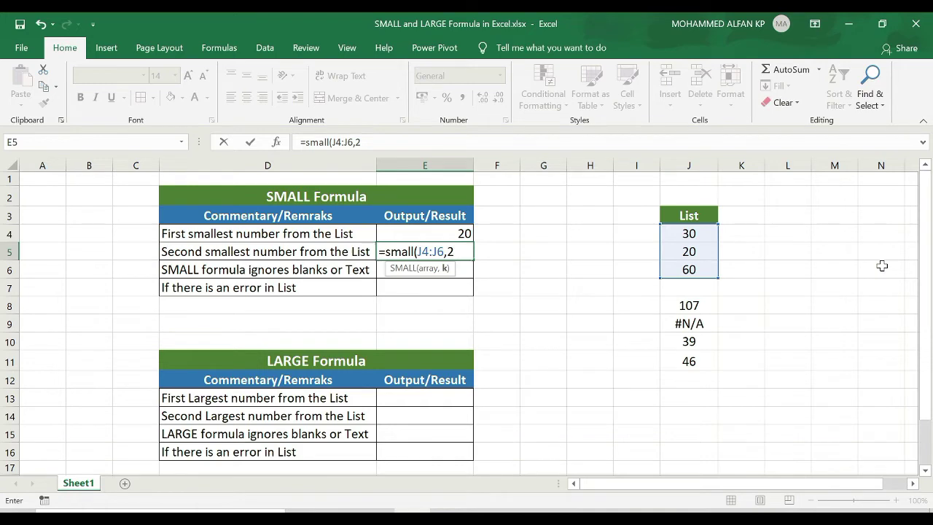
{"action": "type", "text": ")"}
{"action": "key", "text": "Return"}
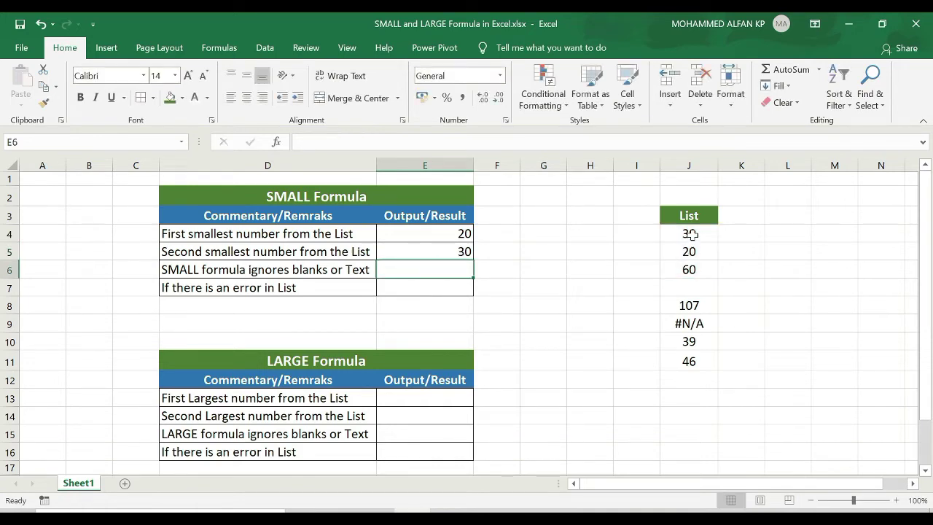
Step: Change E5's k value from 2 to 3 so it returns 60
{"action": "left_click", "coordinate": [429, 248]}
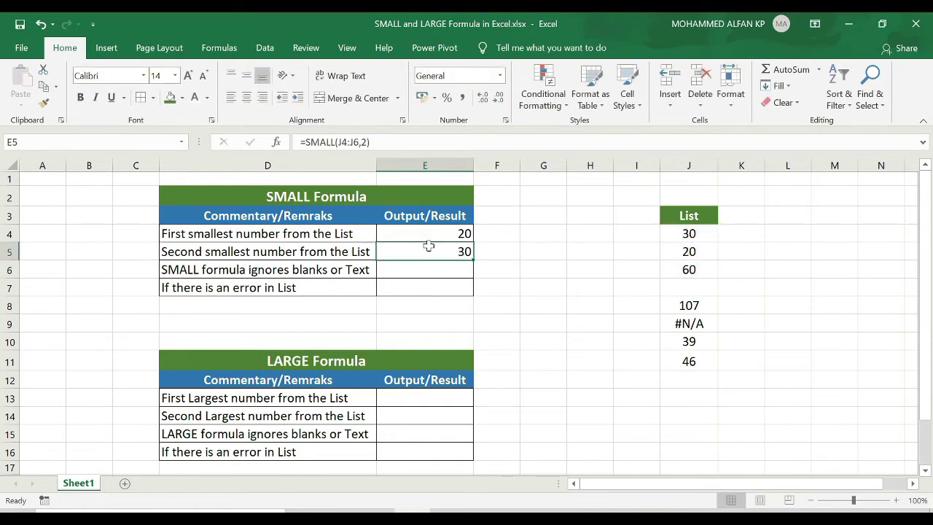
{"action": "left_click", "coordinate": [367, 142]}
{"action": "key", "text": "BackSpace"}
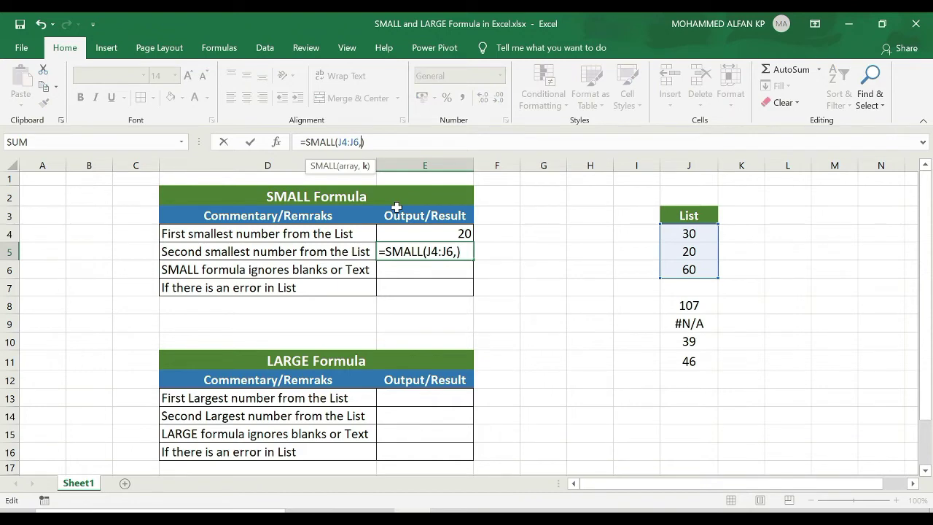
{"action": "type", "text": "3"}
{"action": "key", "text": "Return"}
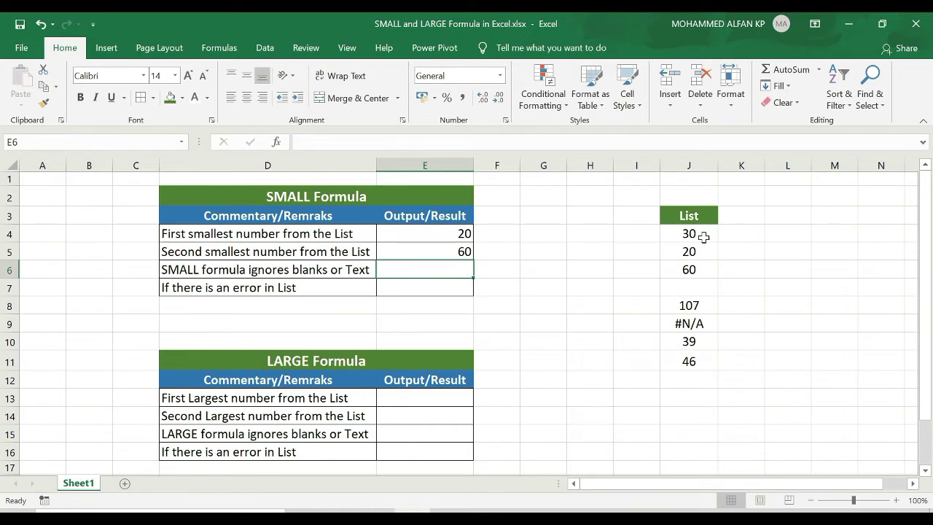
Step: Enter =SMALL(J4:J8,1) in E6, then change its k value to 4
{"action": "type", "text": "=sma"}
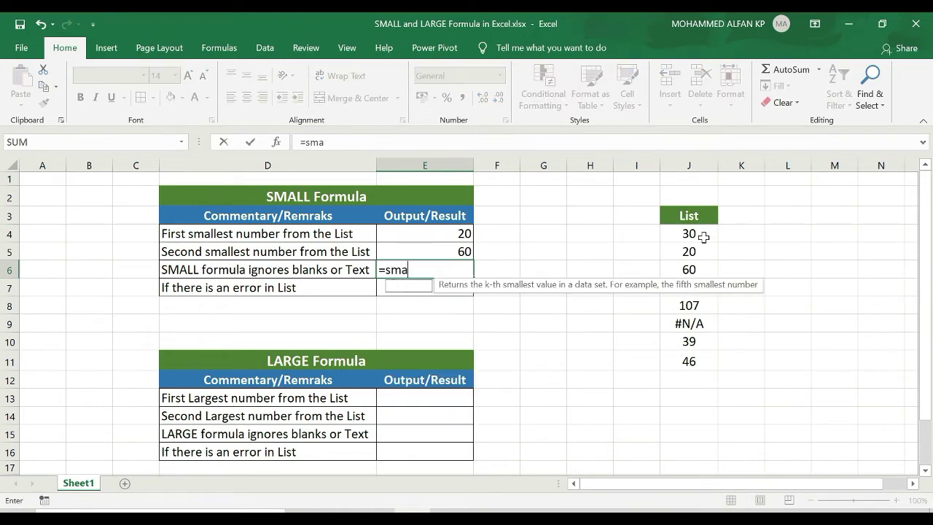
{"action": "type", "text": "ll("}
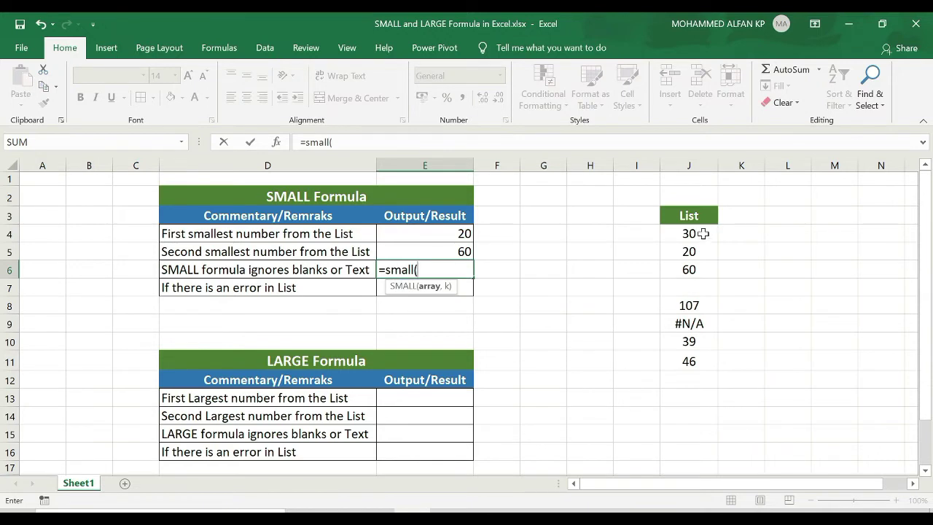
{"action": "left_click", "coordinate": [702, 236]}
{"action": "left_click_drag", "start_coordinate": [702, 236], "coordinate": [712, 305]}
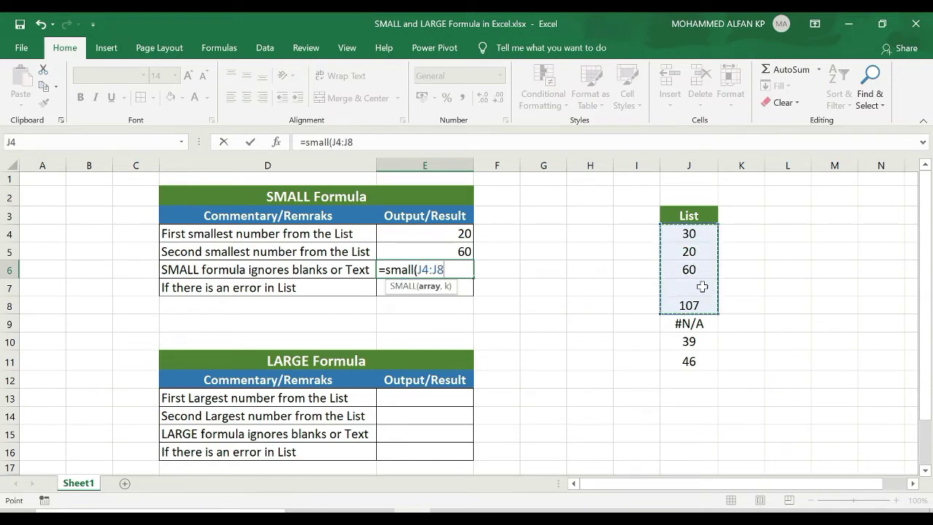
{"action": "type", "text": ",1)"}
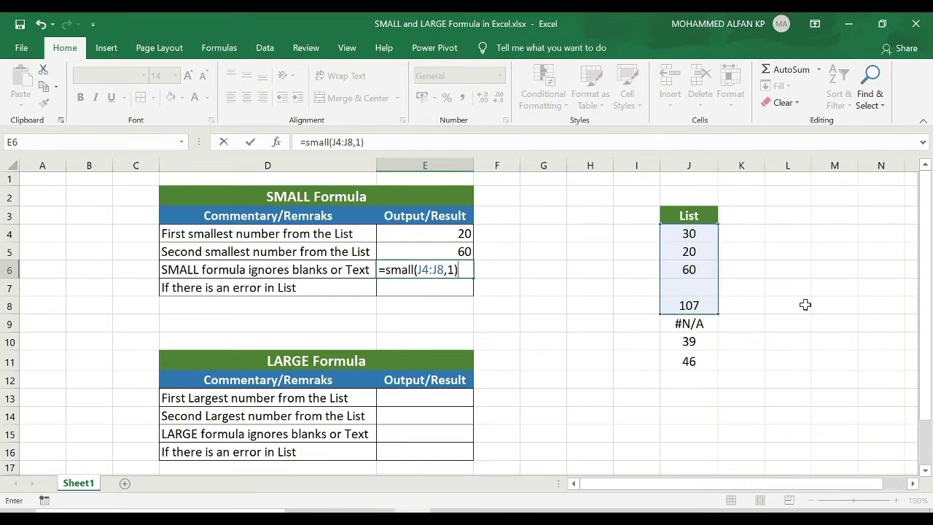
{"action": "key", "text": "Return"}
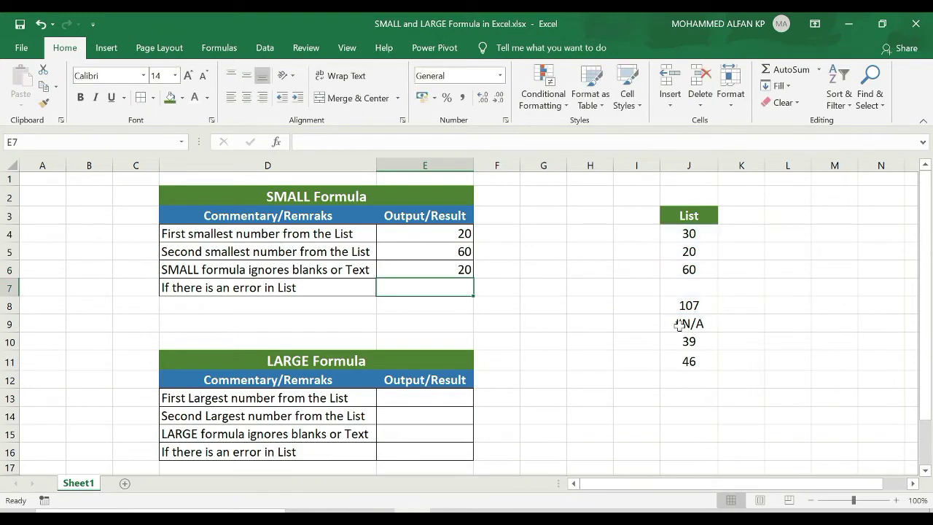
{"action": "left_click", "coordinate": [460, 271]}
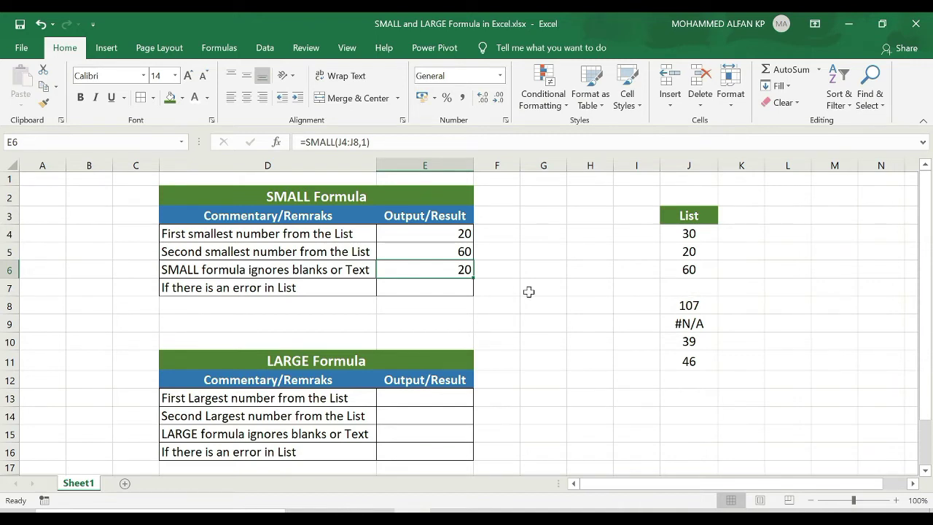
{"action": "left_click", "coordinate": [367, 141]}
{"action": "key", "text": "BackSpace"}
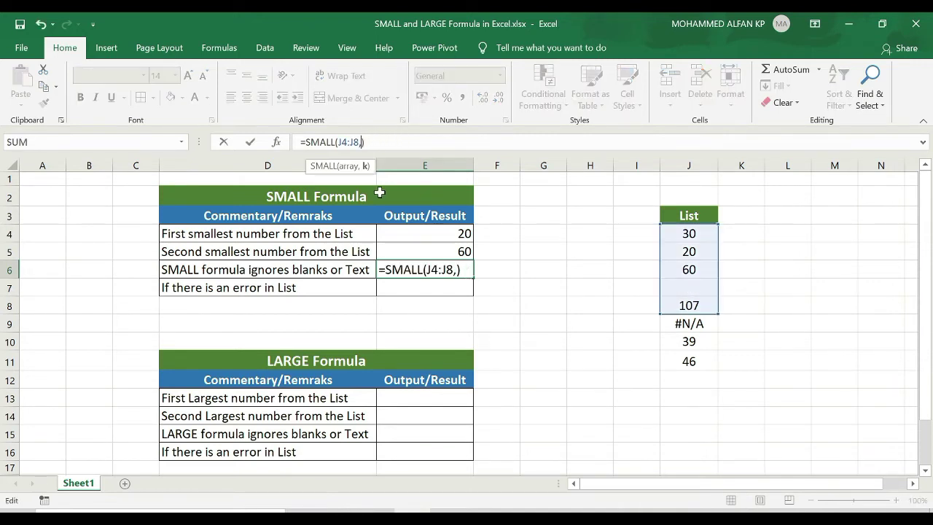
{"action": "type", "text": "4"}
{"action": "key", "text": "Return"}
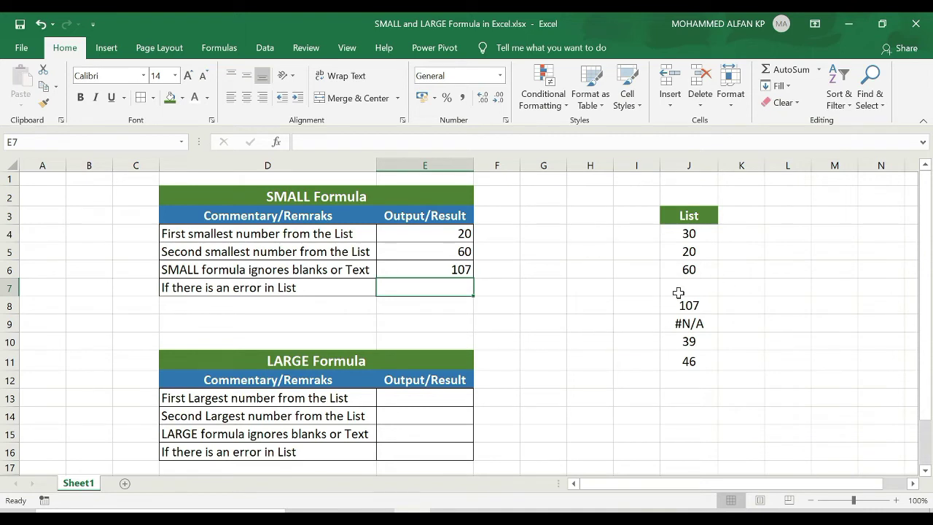
Step: Clear E6 and enter ABC in the blank List cell J7
{"action": "left_click", "coordinate": [397, 270]}
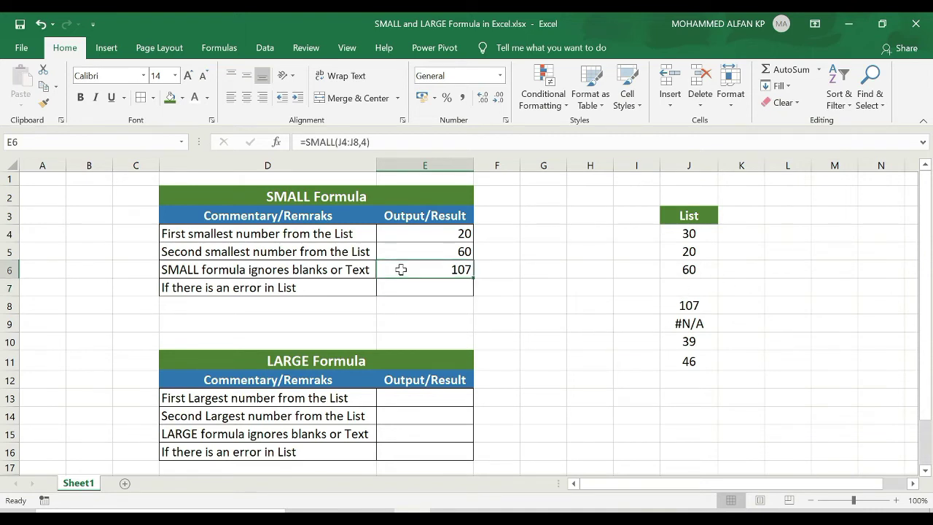
{"action": "key", "text": "Delete"}
{"action": "left_click", "coordinate": [688, 289]}
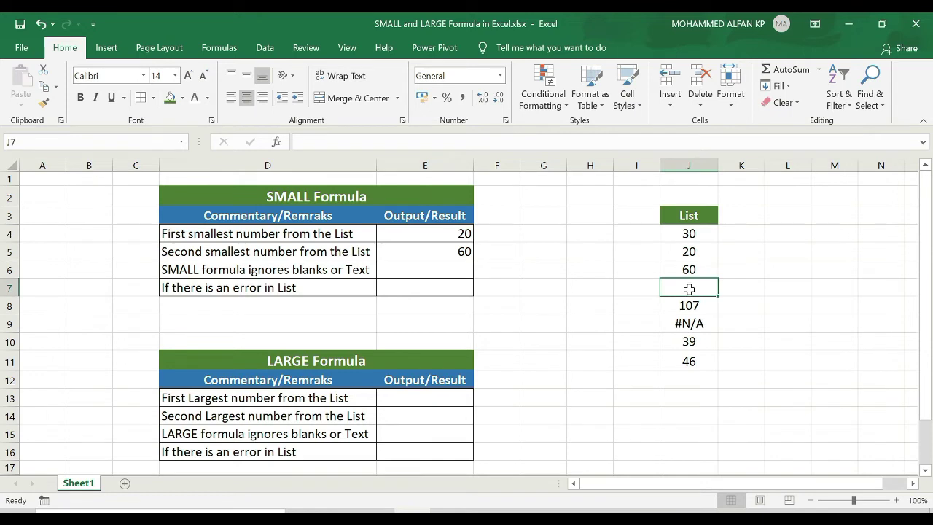
{"action": "type", "text": "ABC"}
{"action": "key", "text": "Return"}
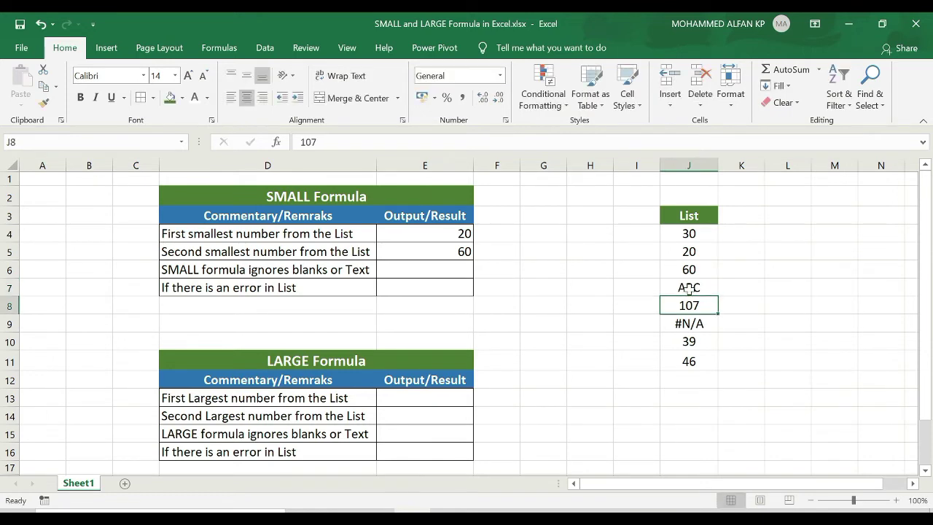
Step: Re-enter =SMALL(J4:J8,4) in E6 so it returns 107, ignoring ABC
{"action": "left_click", "coordinate": [439, 270]}
{"action": "type", "text": "=SMALL("}
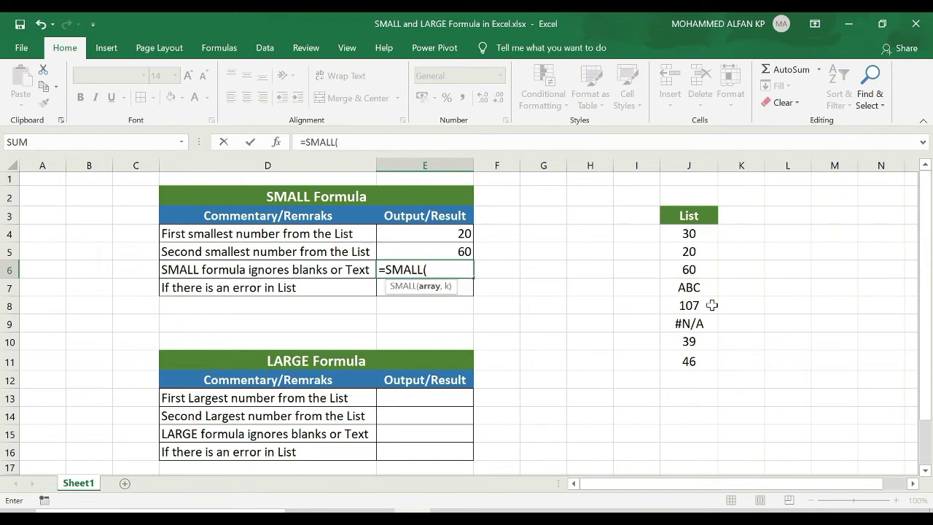
{"action": "left_click_drag", "start_coordinate": [704, 233], "coordinate": [705, 305]}
{"action": "type", "text": ","}
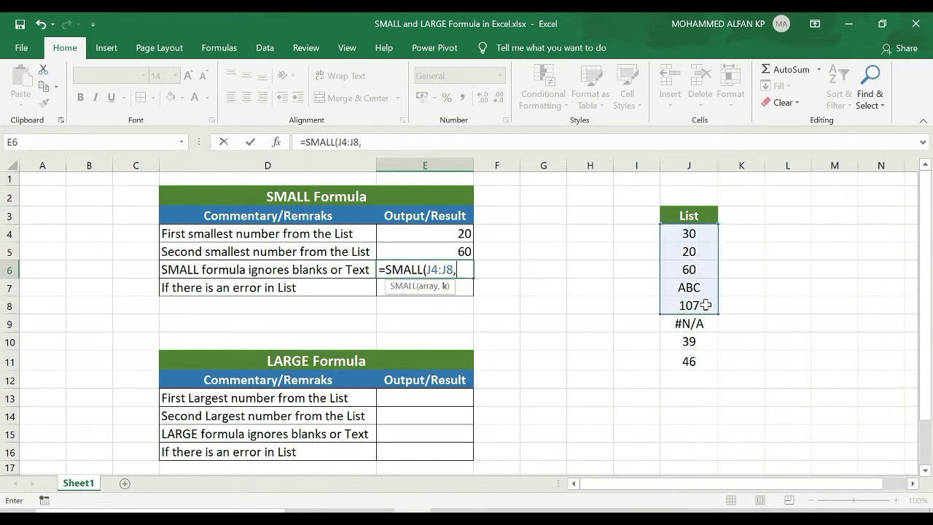
{"action": "type", "text": "4"}
{"action": "key", "text": "Return"}
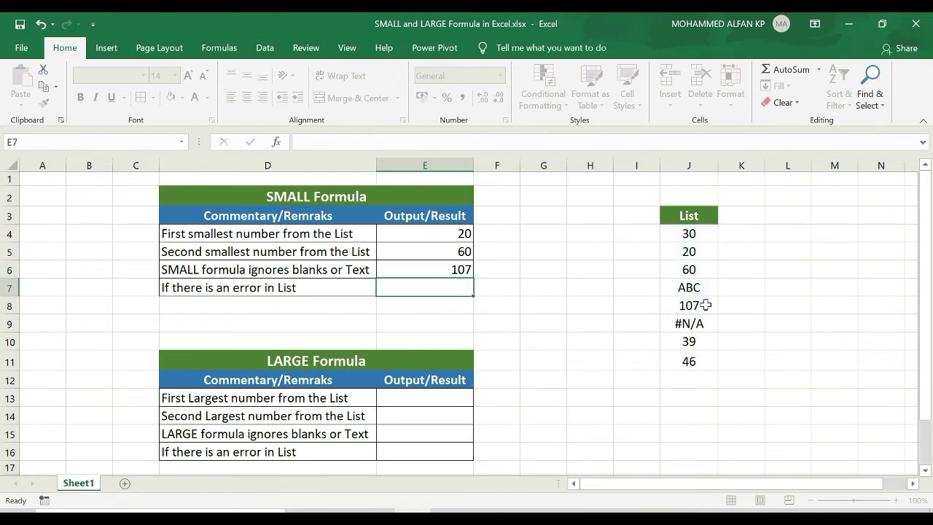
{"action": "left_click", "coordinate": [455, 270]}
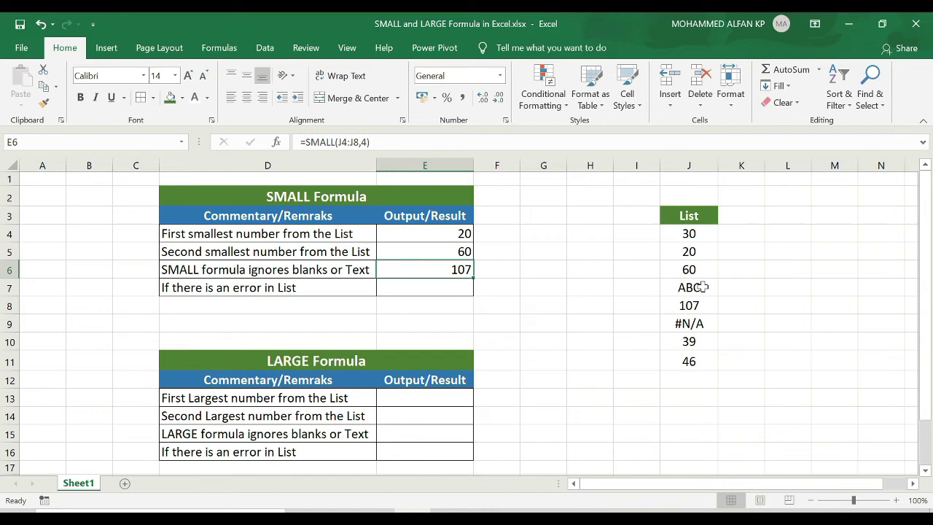
{"action": "left_click", "coordinate": [440, 287]}
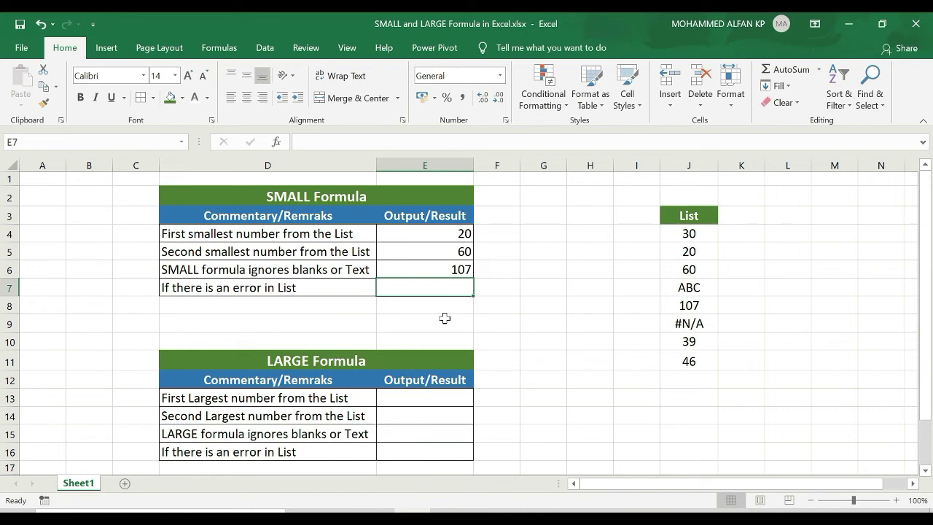
Step: Enter =SMALL(J4:J11,1) in E7, which returns #N/A due to the List's error
{"action": "type", "text": "=S"}
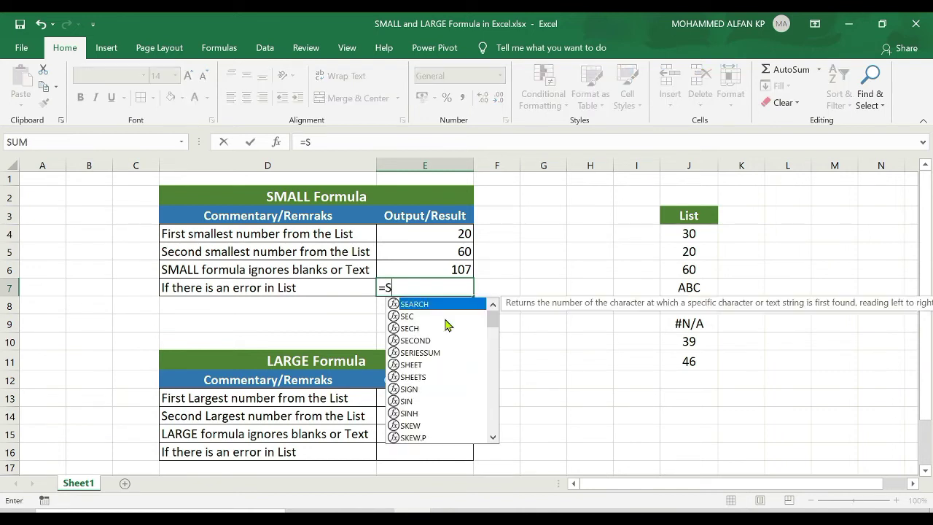
{"action": "type", "text": "MALL("}
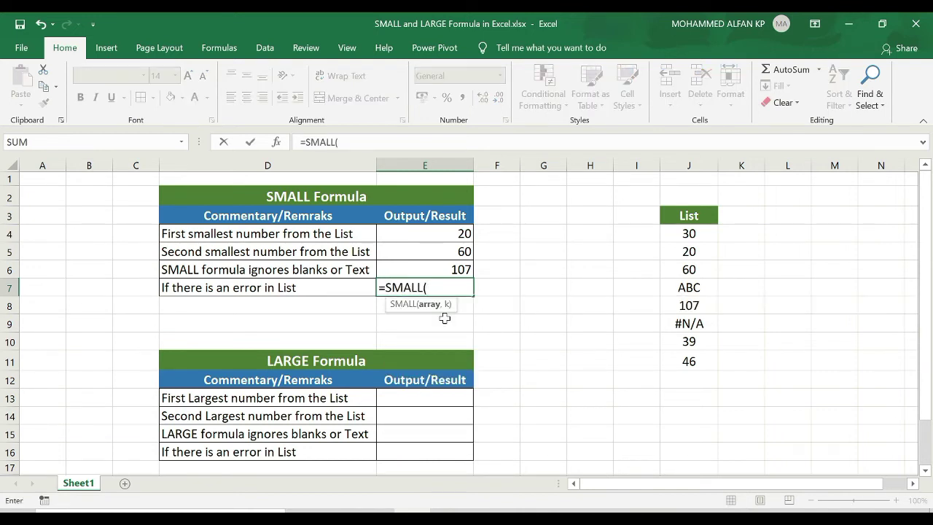
{"action": "left_click_drag", "start_coordinate": [689, 233], "coordinate": [689, 360]}
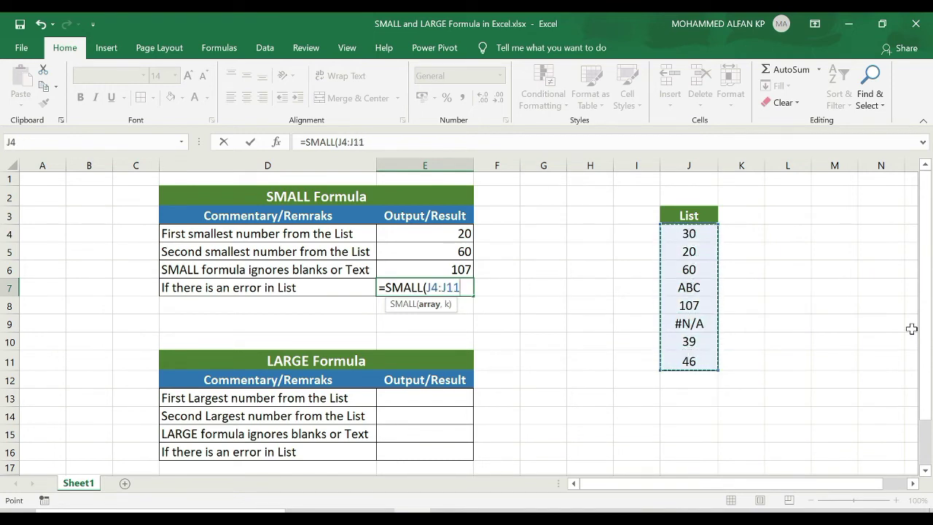
{"action": "type", "text": ","}
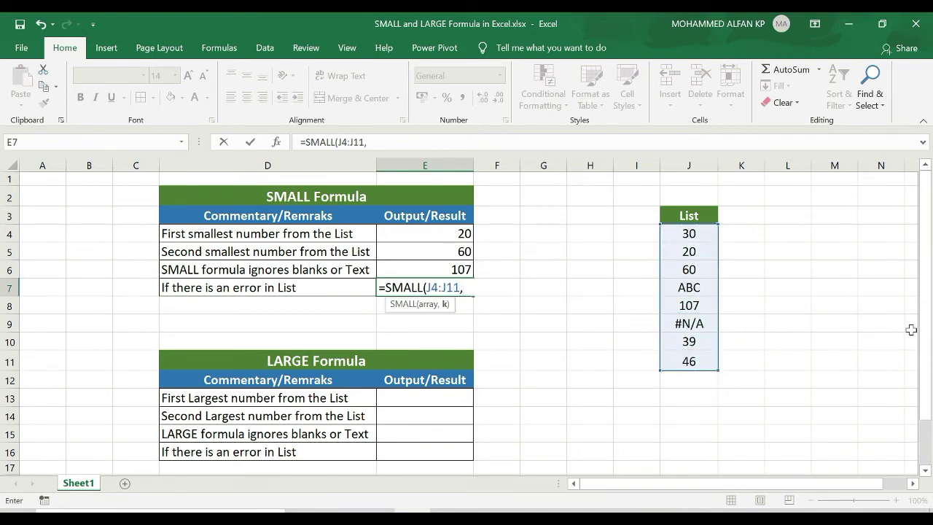
{"action": "type", "text": "1)"}
{"action": "key", "text": "Return"}
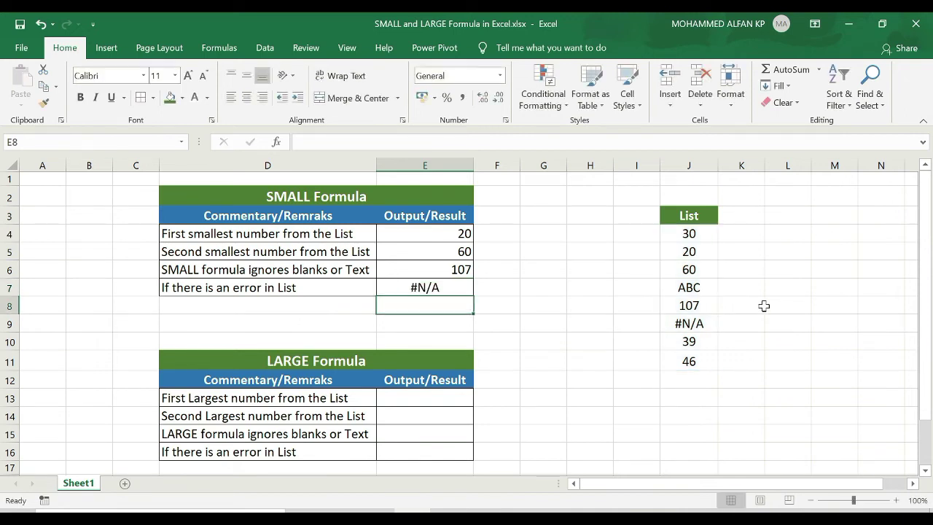
{"action": "left_click", "coordinate": [416, 289]}
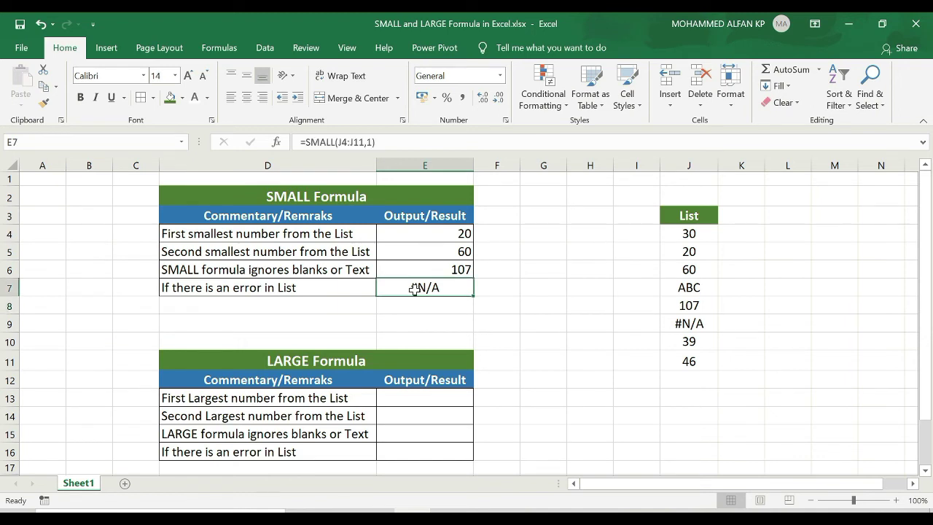
Step: Enter =LARGE(J4:J8,1) in E13, which shows 107
{"action": "left_click", "coordinate": [425, 398]}
{"action": "scroll", "coordinate": [328, 203], "scroll_direction": "down", "scroll_amount": 1}
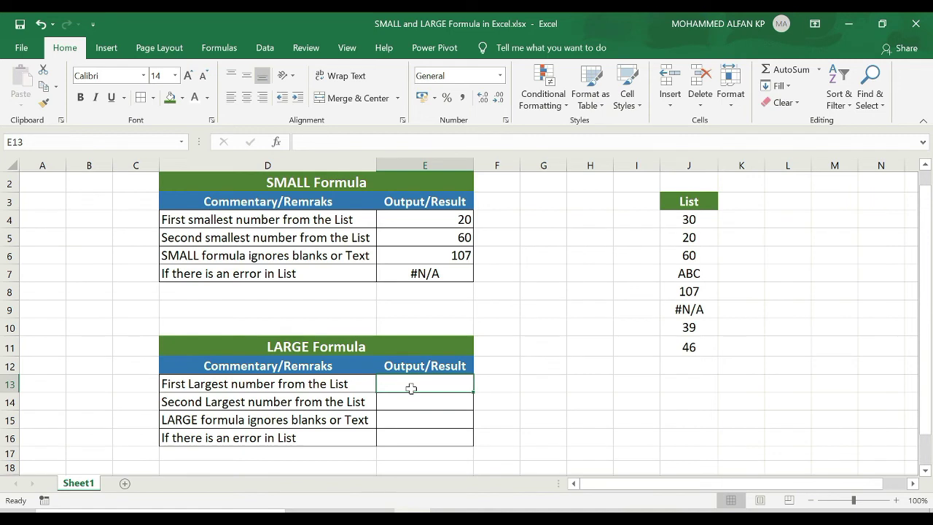
{"action": "type", "text": "=LARGE("}
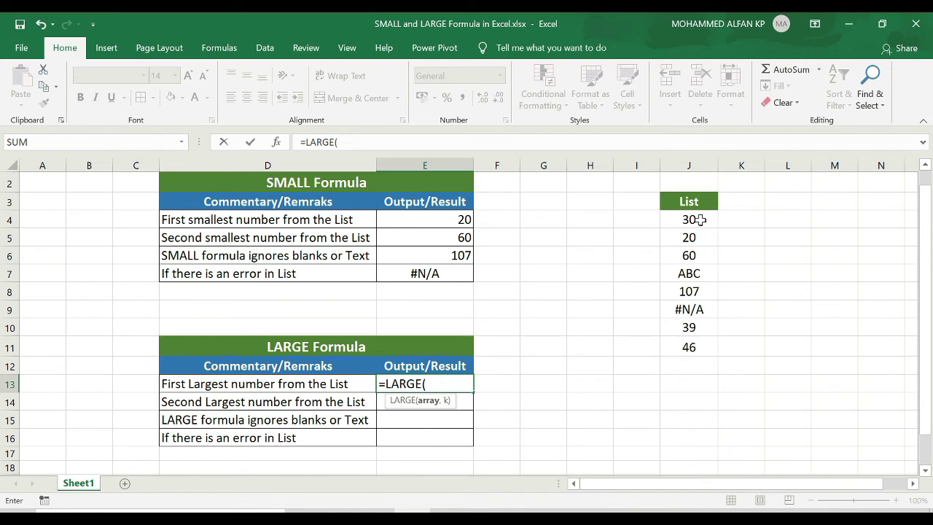
{"action": "left_click_drag", "start_coordinate": [700, 218], "coordinate": [701, 291]}
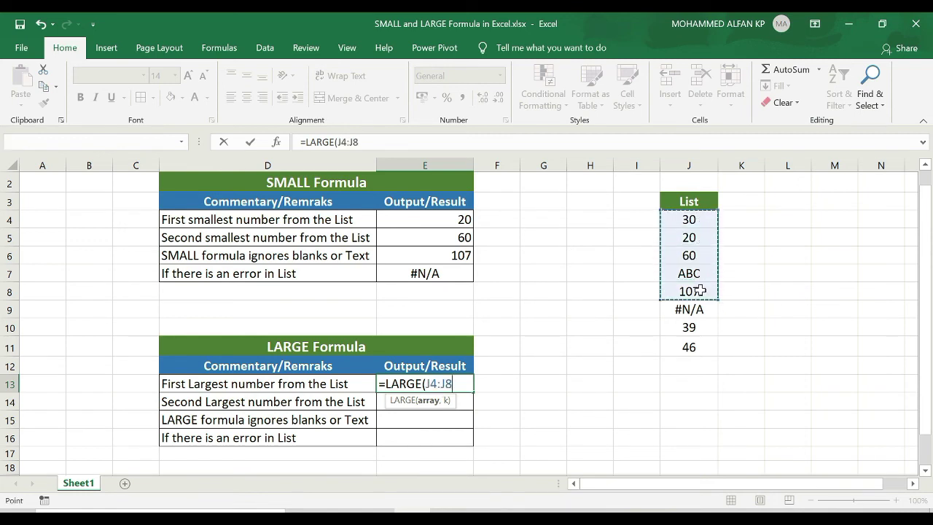
{"action": "type", "text": ",1"}
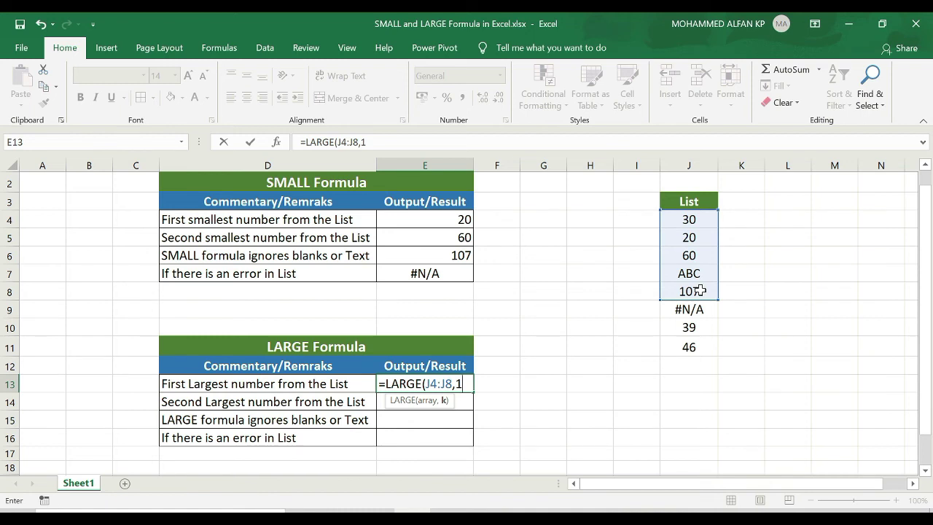
{"action": "type", "text": ")"}
{"action": "key", "text": "Return"}
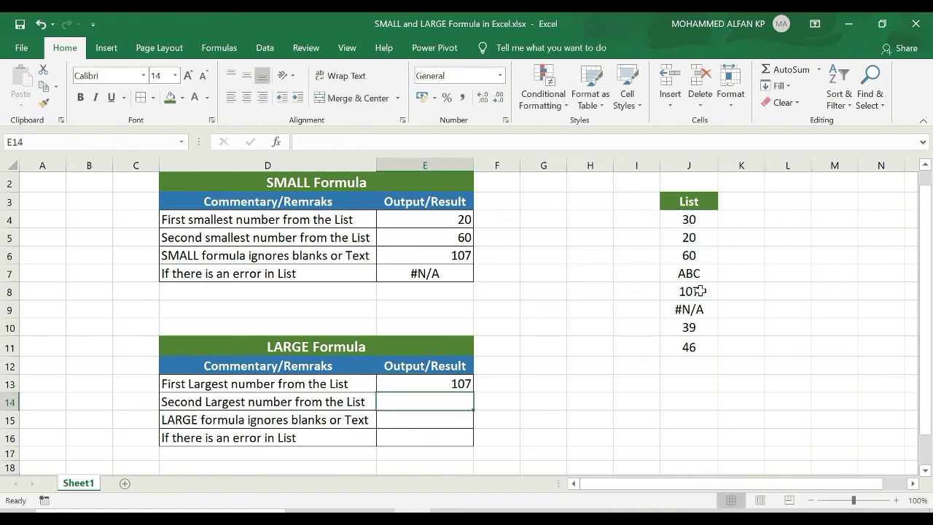
Step: Change E13's k value from 1 to 4 so it returns 20
{"action": "left_click", "coordinate": [448, 383]}
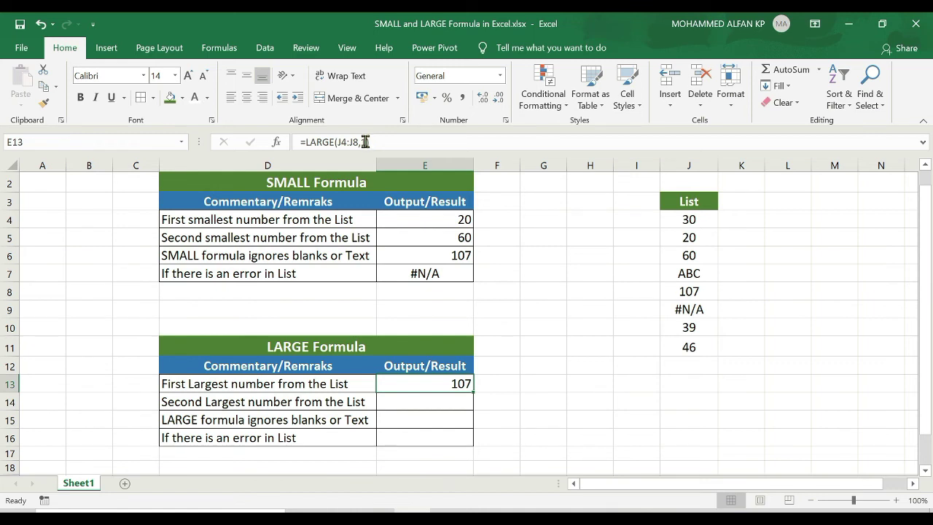
{"action": "left_click", "coordinate": [368, 143]}
{"action": "key", "text": "BackSpace"}
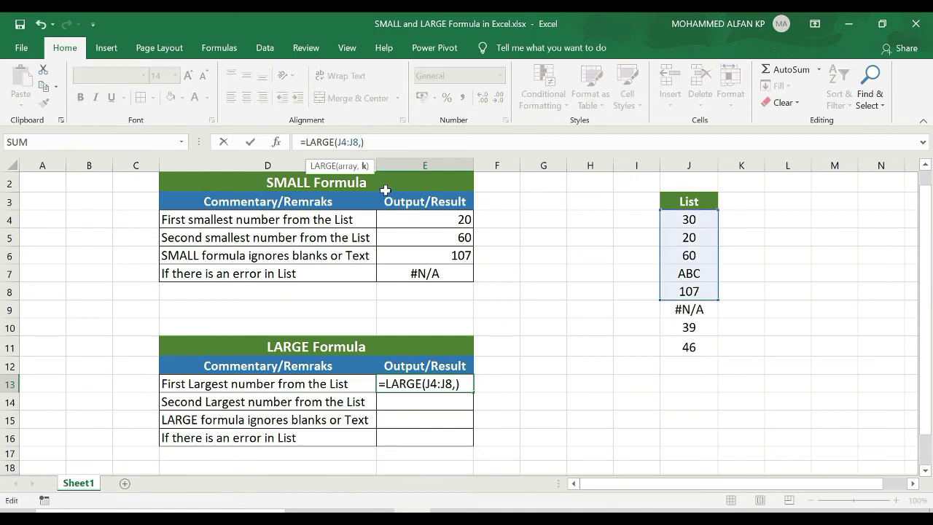
{"action": "type", "text": "4"}
{"action": "key", "text": "Return"}
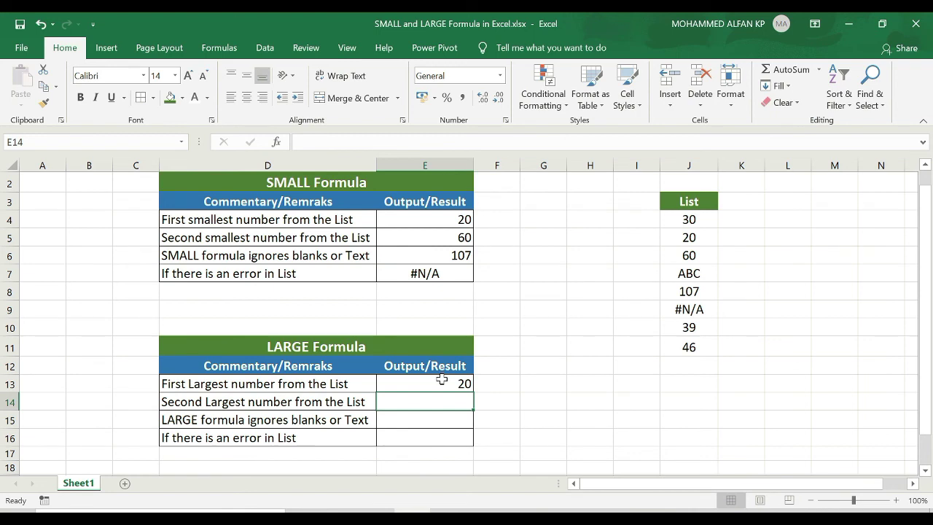
{"action": "key", "text": "Down"}
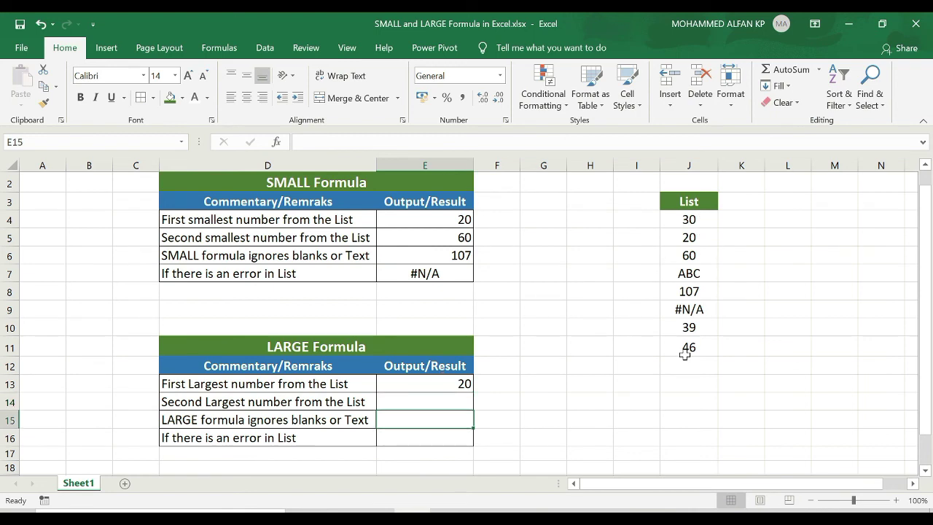
Step: Enter =LARGE(J4:J11,3) in E16, which returns #N/A from the List's error
{"action": "left_click", "coordinate": [423, 441]}
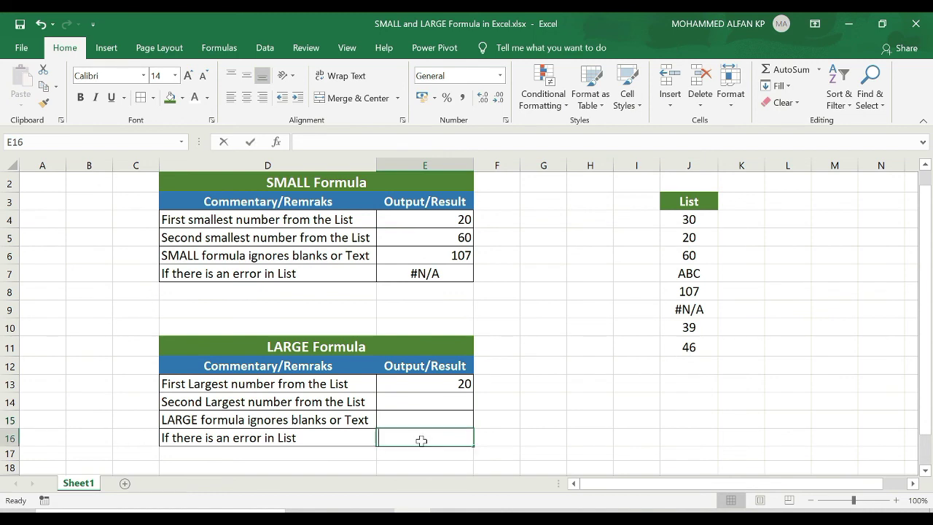
{"action": "type", "text": "=LARGE("}
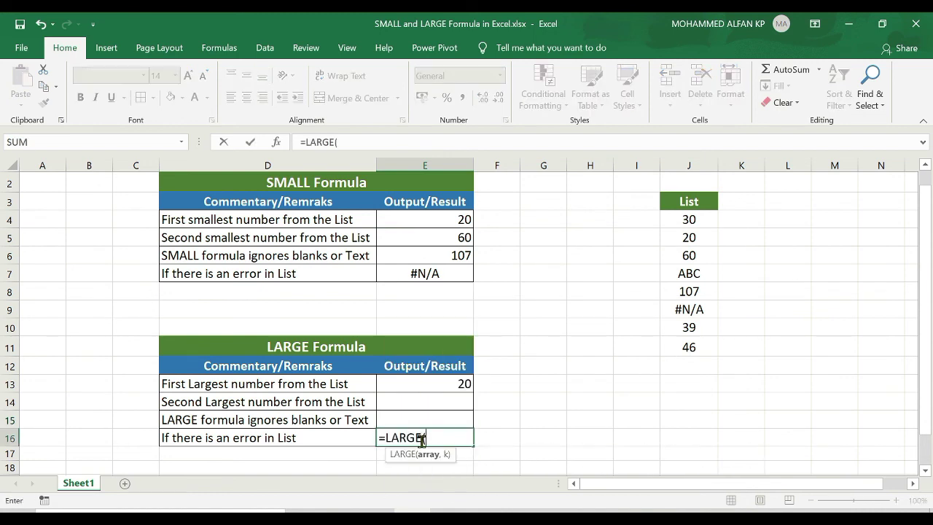
{"action": "left_click_drag", "start_coordinate": [700, 219], "coordinate": [701, 347]}
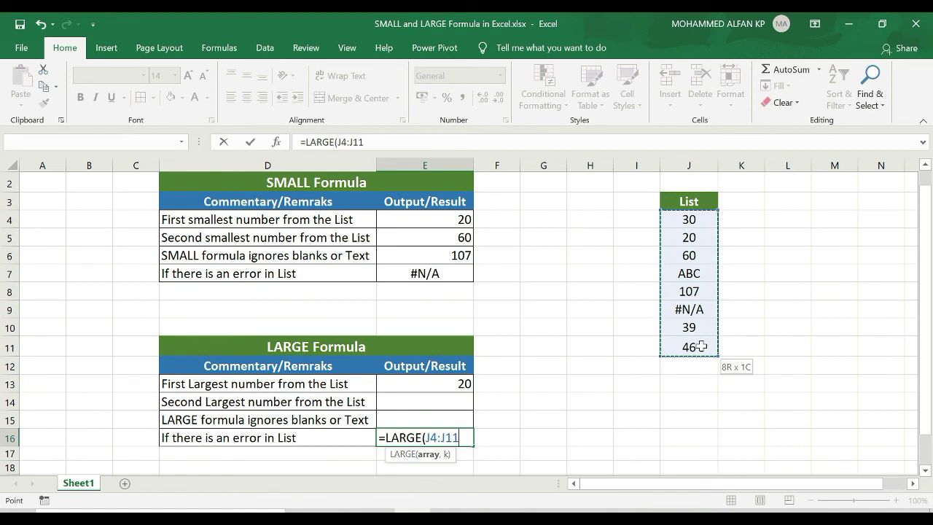
{"action": "type", "text": ","}
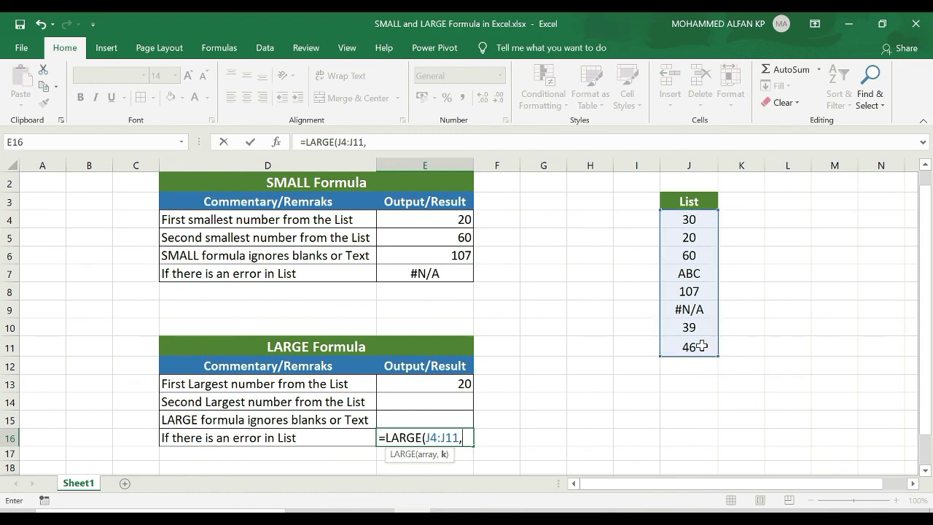
{"action": "type", "text": "3)"}
{"action": "key", "text": "Return"}
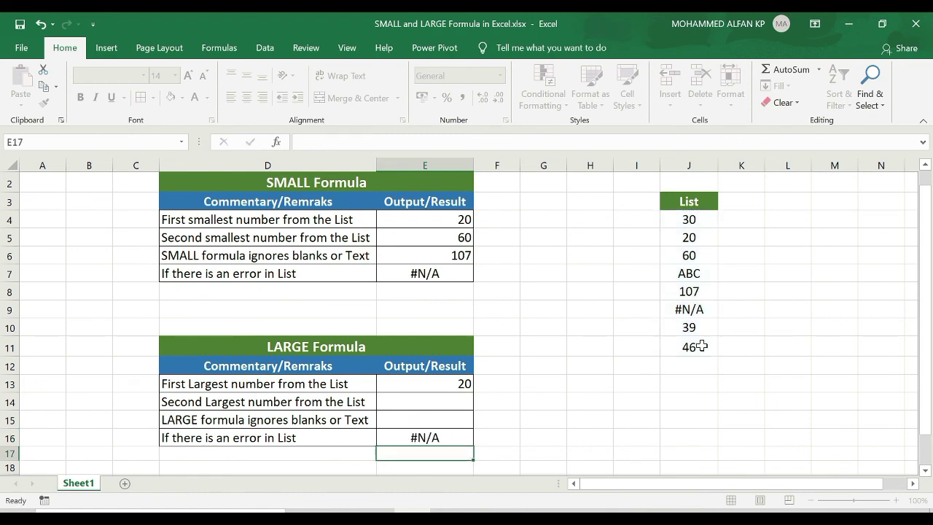